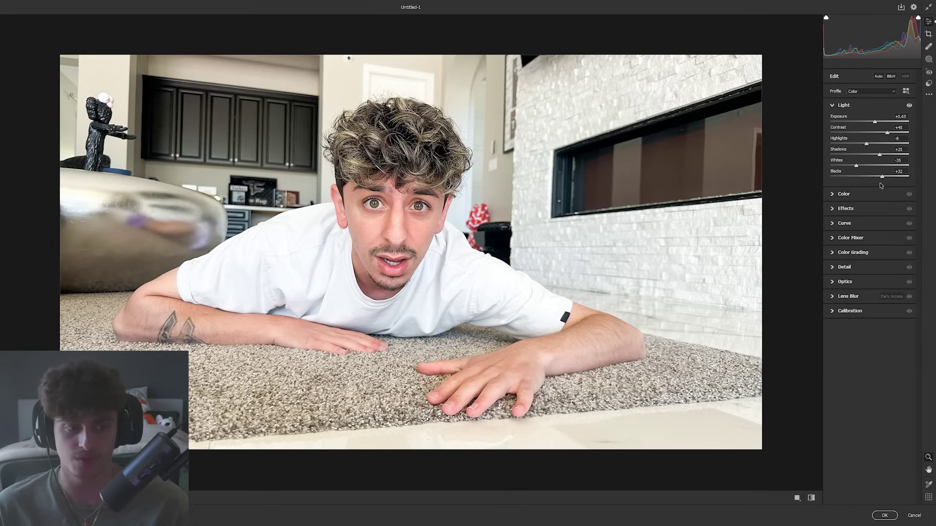
# Step: Compare the photo before and after the light edits, and set its vibrance to +10 in the color adjustments
pyautogui.click(812, 497)
pyautogui.click(811, 497)
pyautogui.click(843, 193)
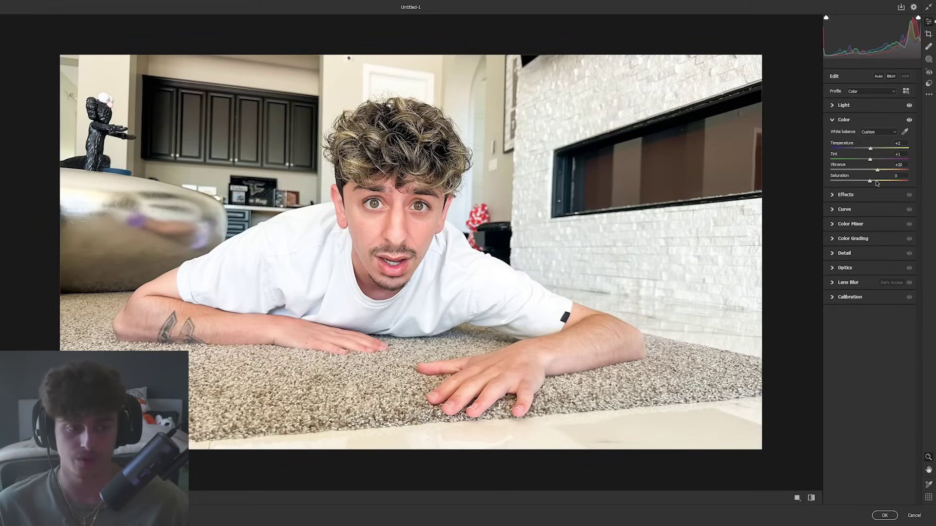
pyautogui.moveTo(876, 183); pyautogui.dragTo(875, 183)
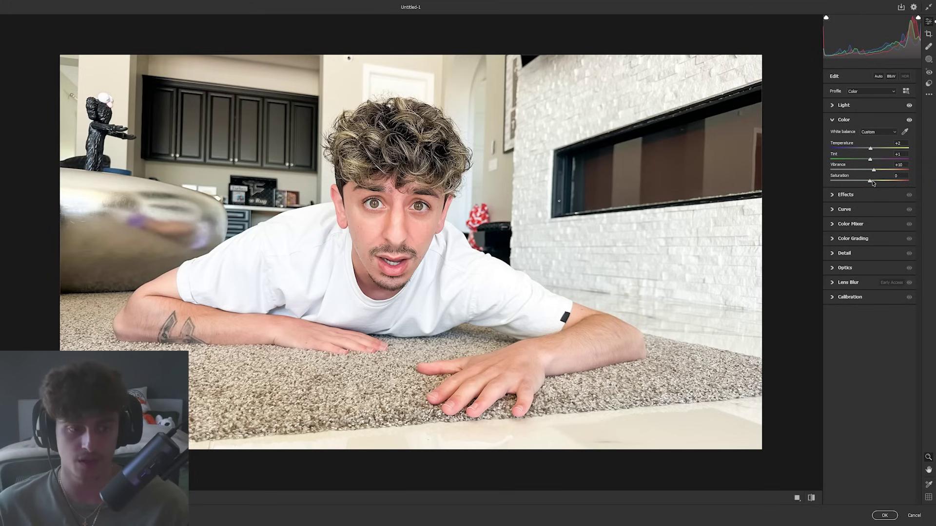
# Step: In the effects adjustments, set texture to +18 and clarity to -11, and raise dehaze slightly
pyautogui.click(872, 195)
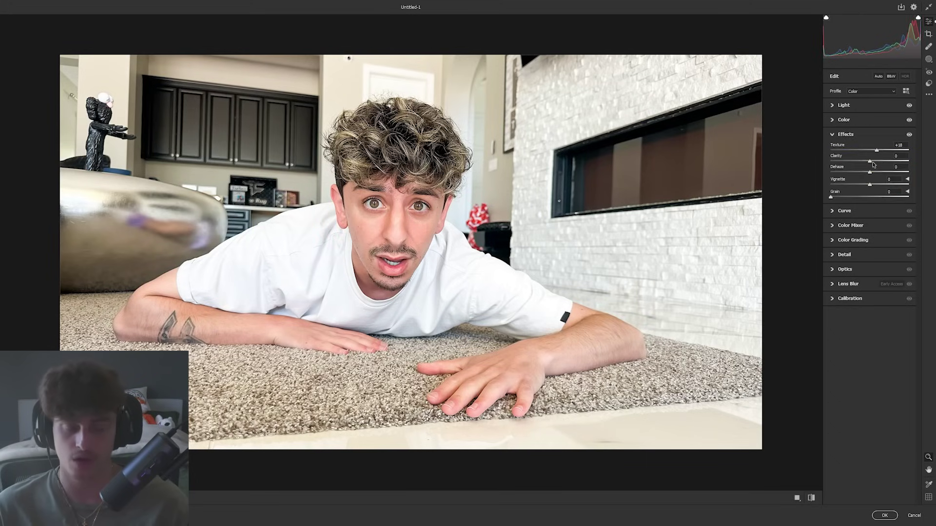
pyautogui.moveTo(870, 162); pyautogui.dragTo(864, 165)
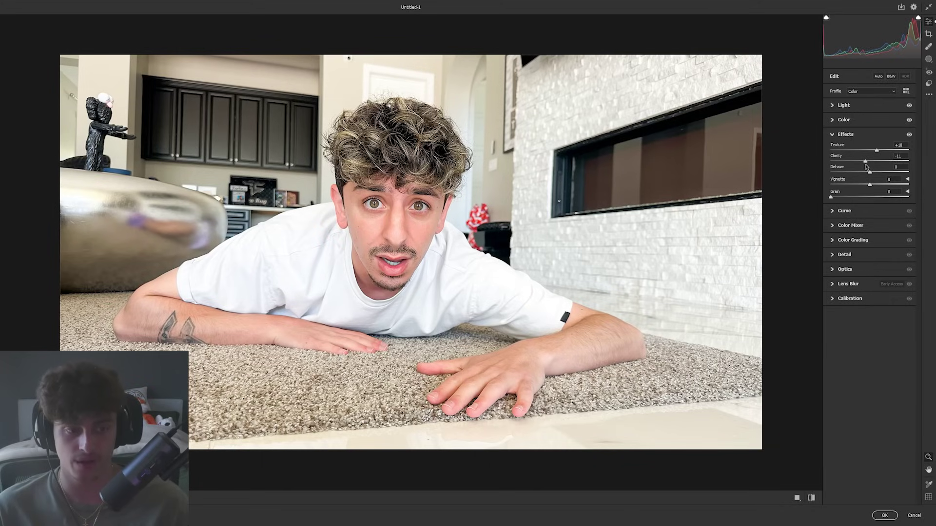
pyautogui.moveTo(869, 170); pyautogui.dragTo(874, 180)
# Step: Shift the hue of the reds slightly to the negative side in the Color Mixer, and commit the Camera Raw edits
pyautogui.click(851, 225)
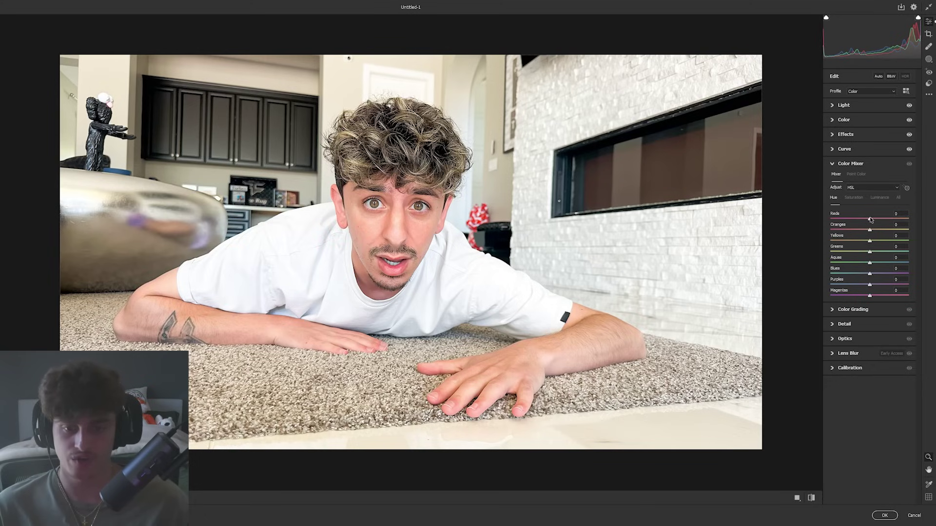
pyautogui.moveTo(870, 219); pyautogui.dragTo(864, 219)
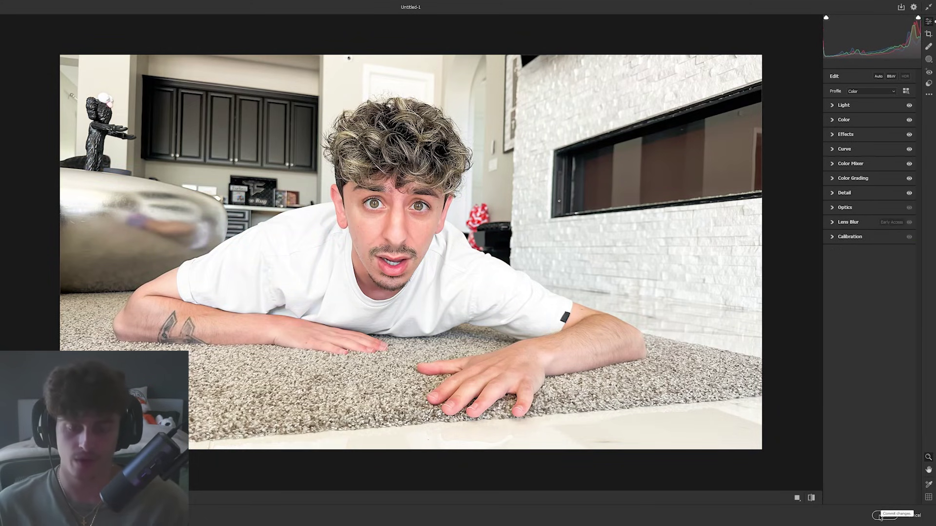
pyautogui.click(885, 515)
# Step: Clip Layer 2 to the cut-out subject and paint on it in white with a small brush around the eye
pyautogui.click(878, 189)
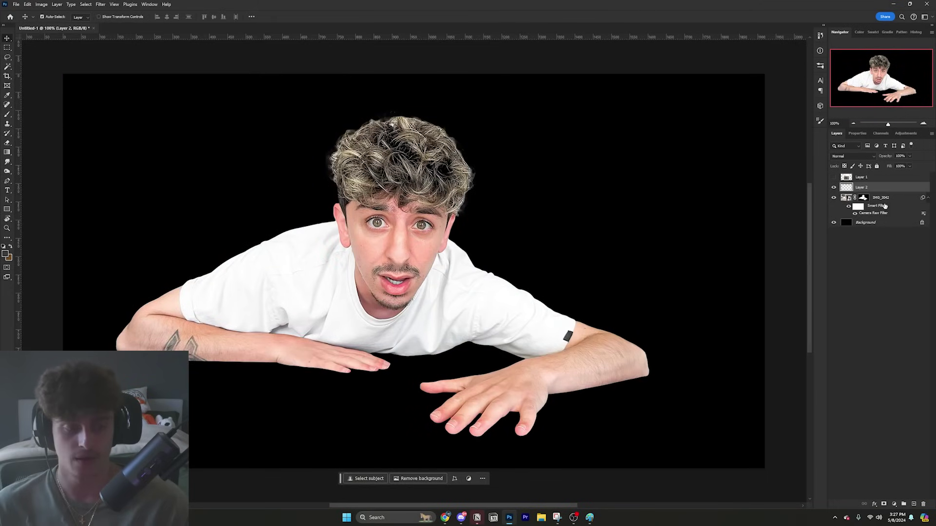
pyautogui.keyDown('alt'); pyautogui.click(877, 190); pyautogui.keyUp('alt')
pyautogui.click(7, 114)
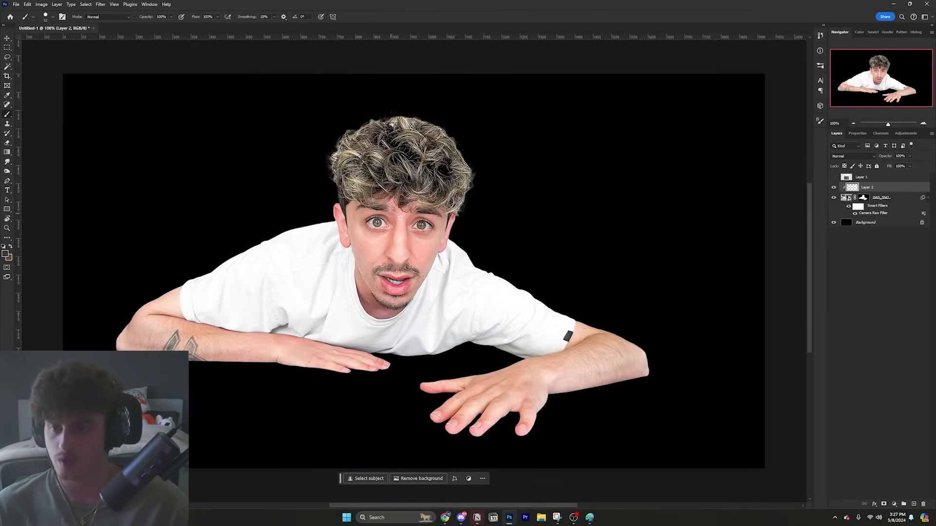
pyautogui.scroll(3, 389, 229)
pyautogui.scroll(5, 389, 230)
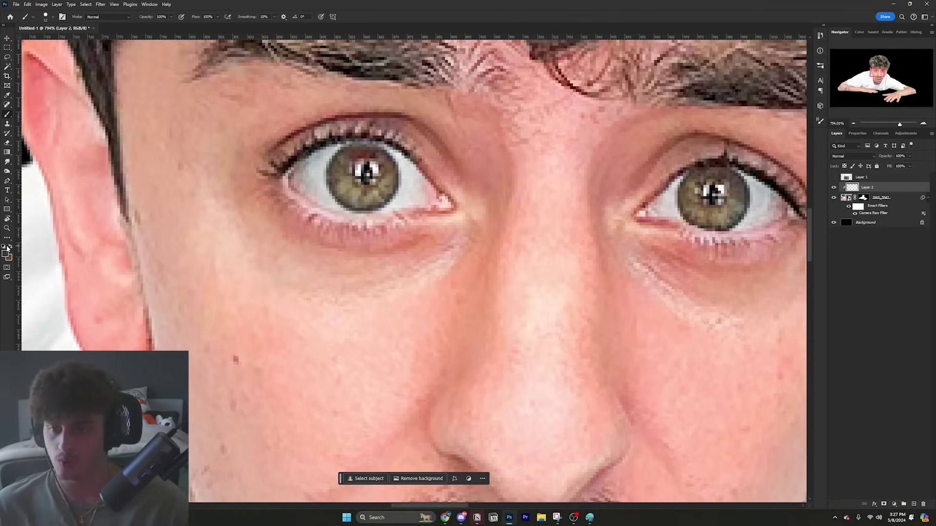
pyautogui.scroll(2, 290, 126)
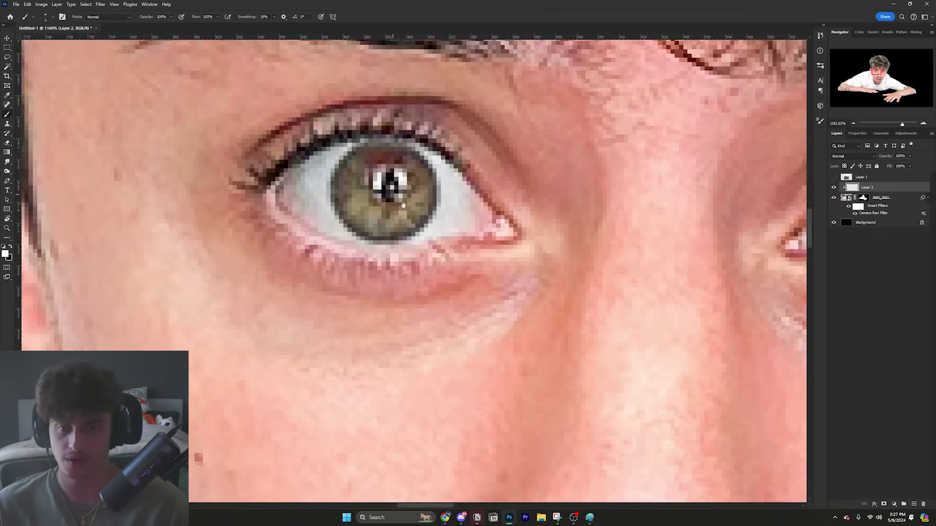
pyautogui.moveTo(493, 236)
pyautogui.mouseDown()
pyautogui.moveTo(493, 224)
pyautogui.moveTo(503, 236)
pyautogui.moveTo(491, 218)
pyautogui.moveTo(507, 239)
pyautogui.moveTo(502, 250)
pyautogui.moveTo(468, 257)
pyautogui.mouseUp()
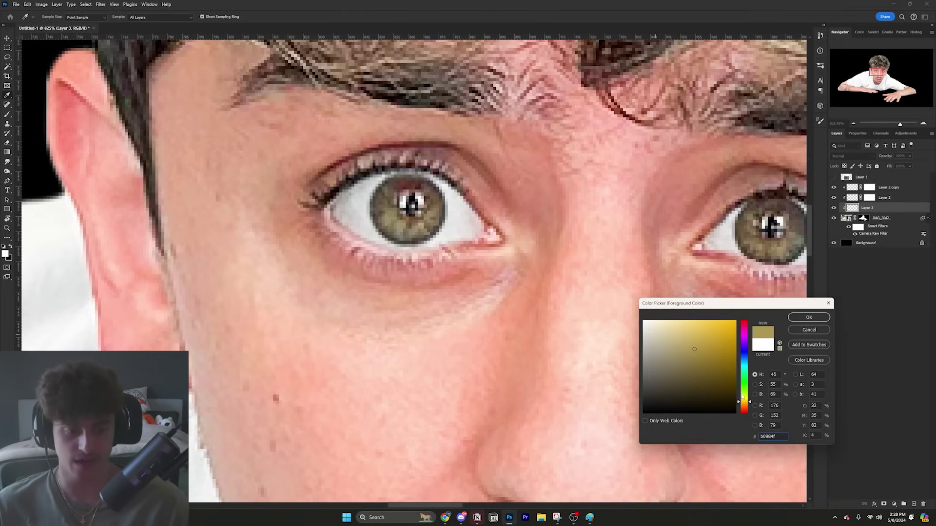
# Step: Set the foreground color to b0984f and tint both irises with the Brush on Layer 3
pyautogui.click(809, 317)
pyautogui.press('b')
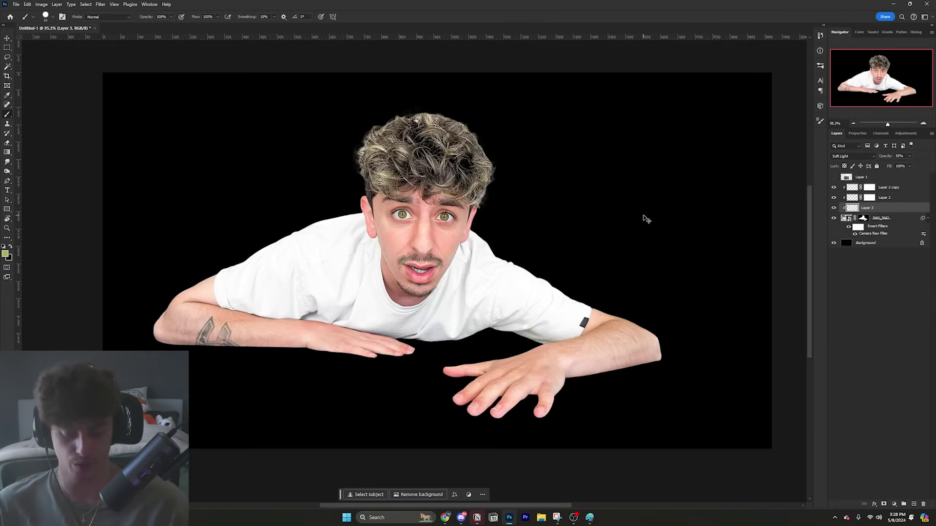
# Step: Add a new layer above Layer 2 copy and fill it with gray for dodging and burning
pyautogui.hotkey('ctrl', '1')
pyautogui.hotkey('ctrl', 'shift', 'alt', 'n')
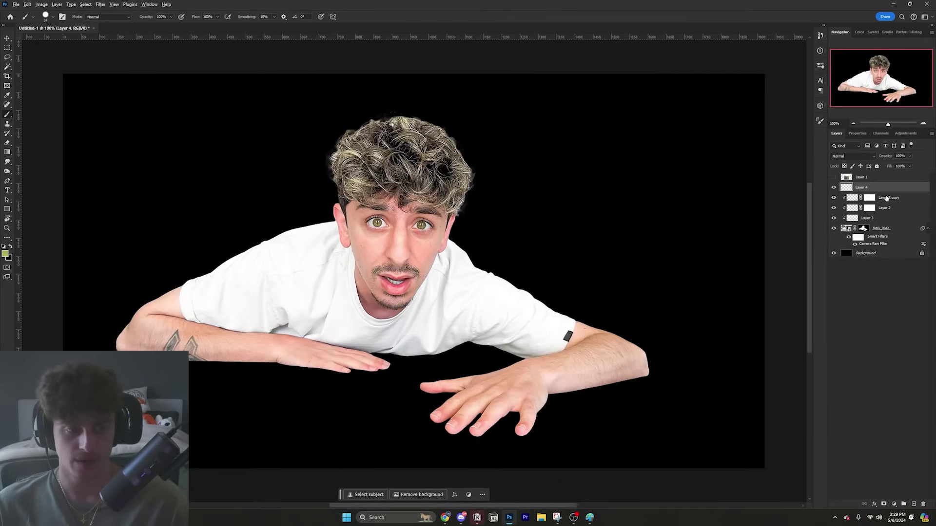
pyautogui.hotkey('shift', 'F5')
pyautogui.press('Return')
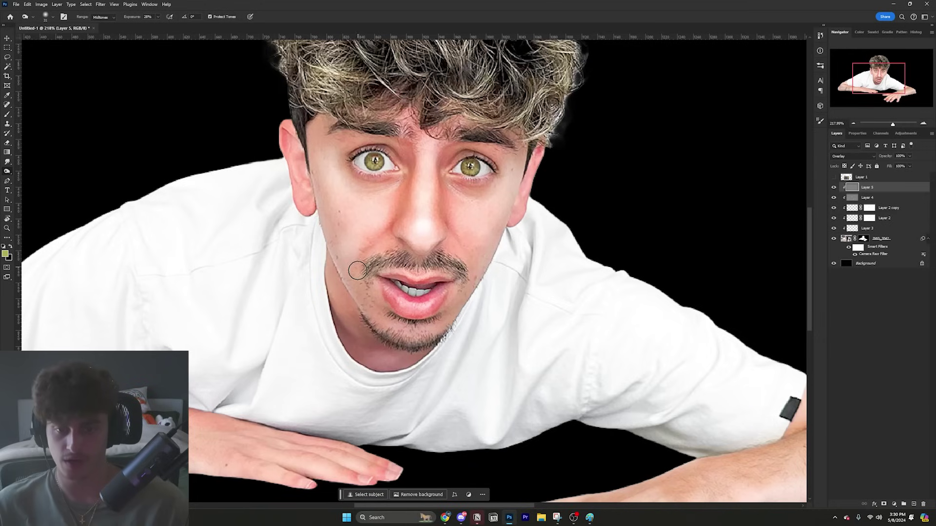
# Step: Shade the face around the moustache, mouth and temple on the gray overlay layer, adapting the brush size to each area
pyautogui.press('[')
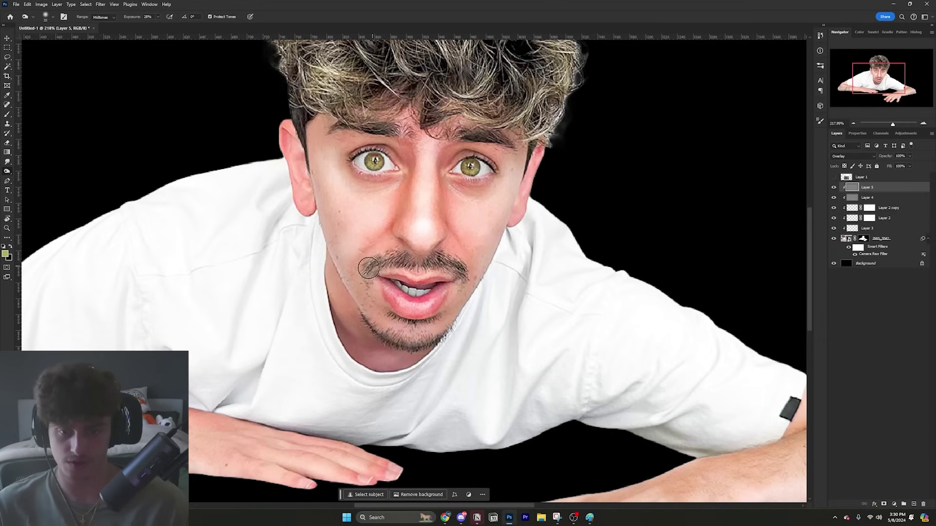
pyautogui.press(']')
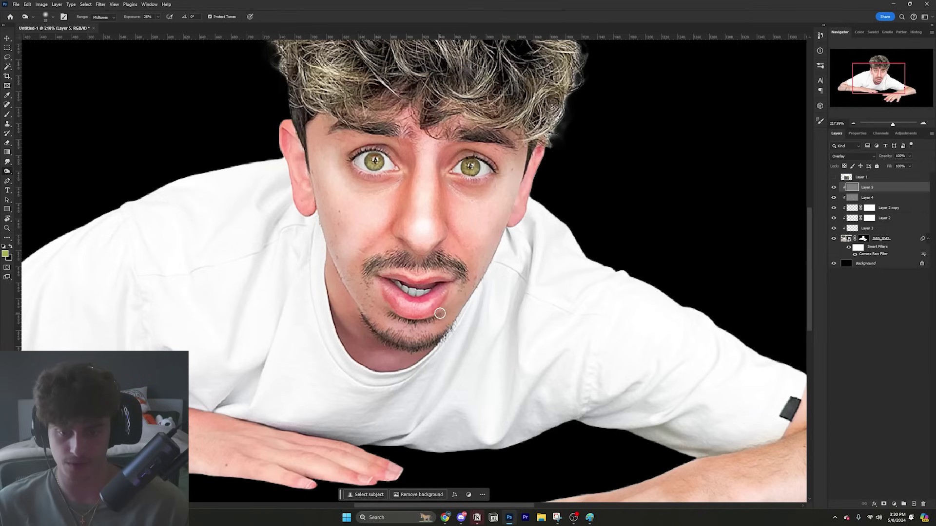
pyautogui.press('[')
pyautogui.press('[')
pyautogui.press(']')
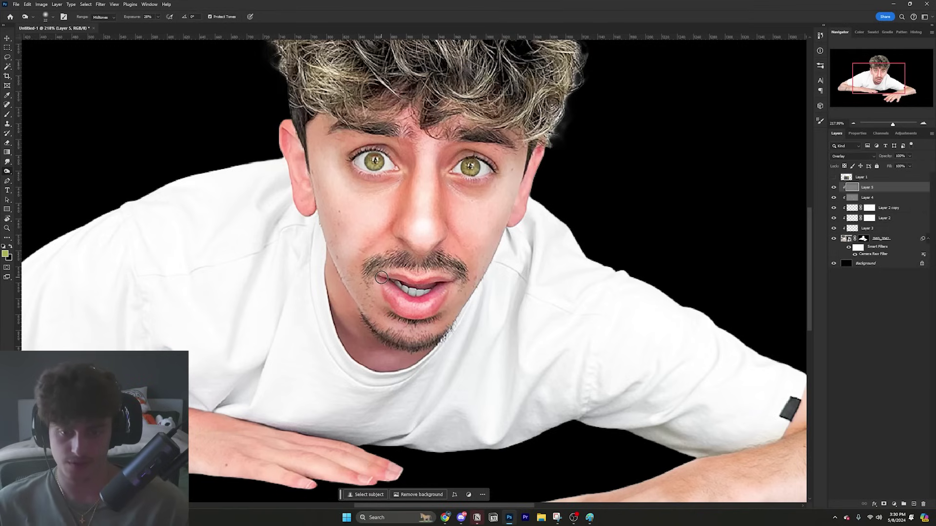
pyautogui.scroll(-3, 426, 277)
pyautogui.scroll(2, 345, 198)
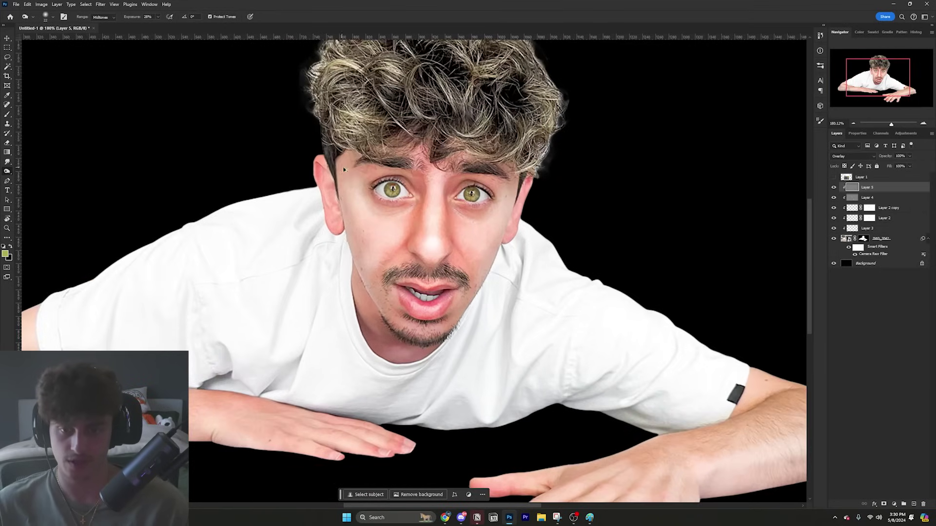
pyautogui.press(']')
pyautogui.press(']')
pyautogui.press(']')
pyautogui.hotkey('ctrl', '1')
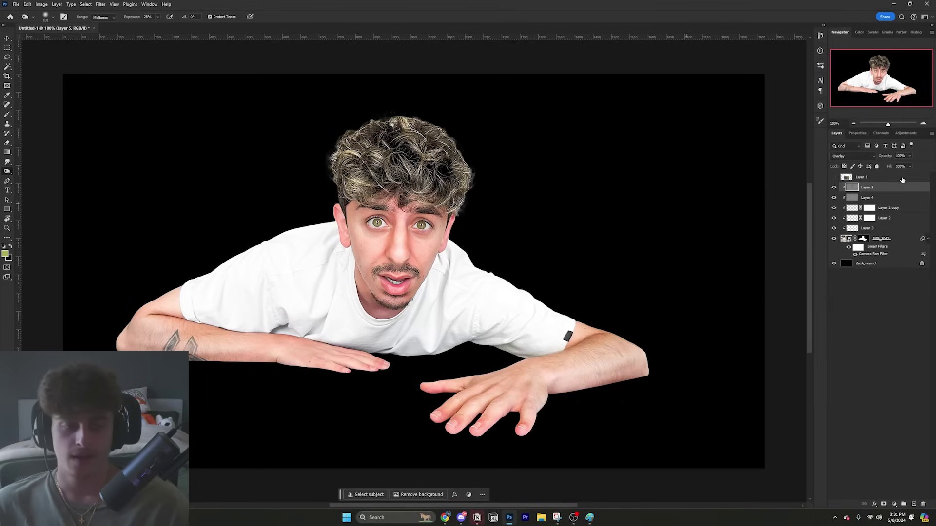
# Step: Set the opacity of Layer 4 to 82% and of Layer 5 to 80%, and toggle Layer 4 to judge the effect
pyautogui.click(867, 198)
pyautogui.click(878, 159)
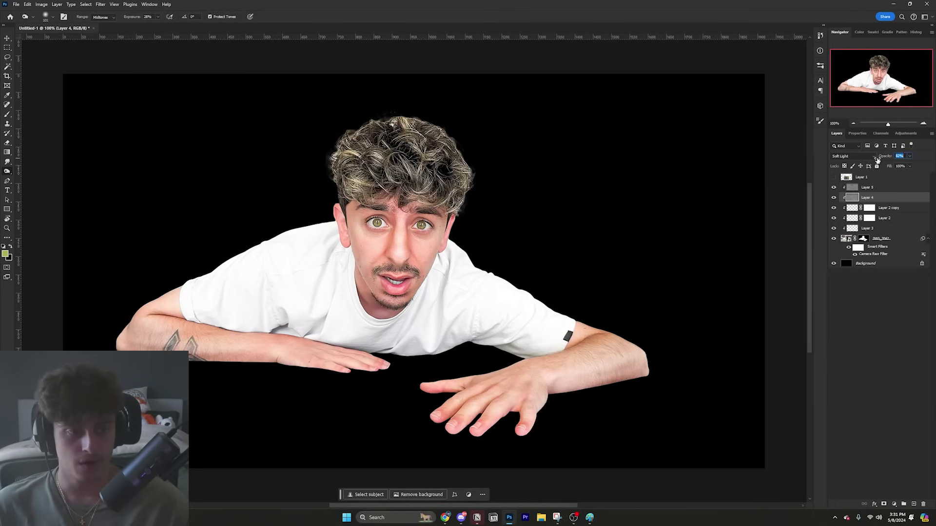
pyautogui.click(880, 184)
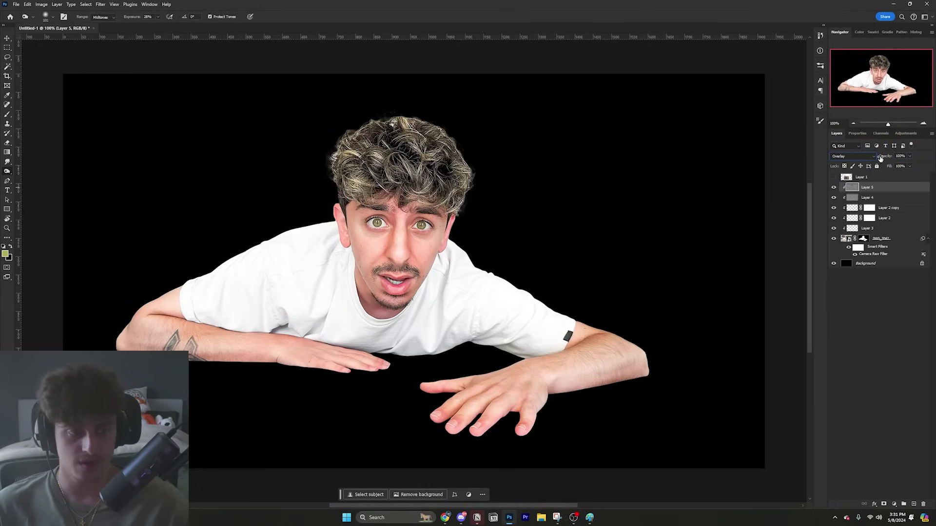
pyautogui.moveTo(880, 158); pyautogui.dragTo(870, 158)
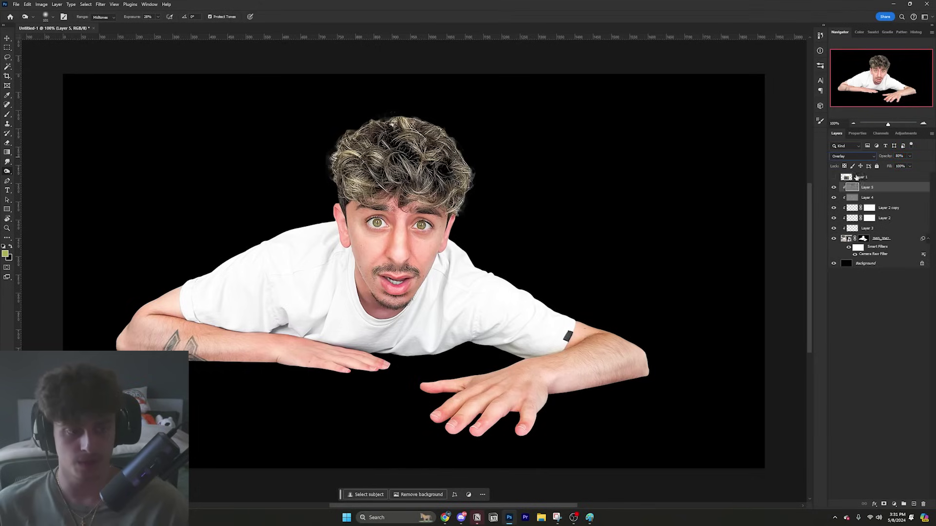
pyautogui.click(834, 197)
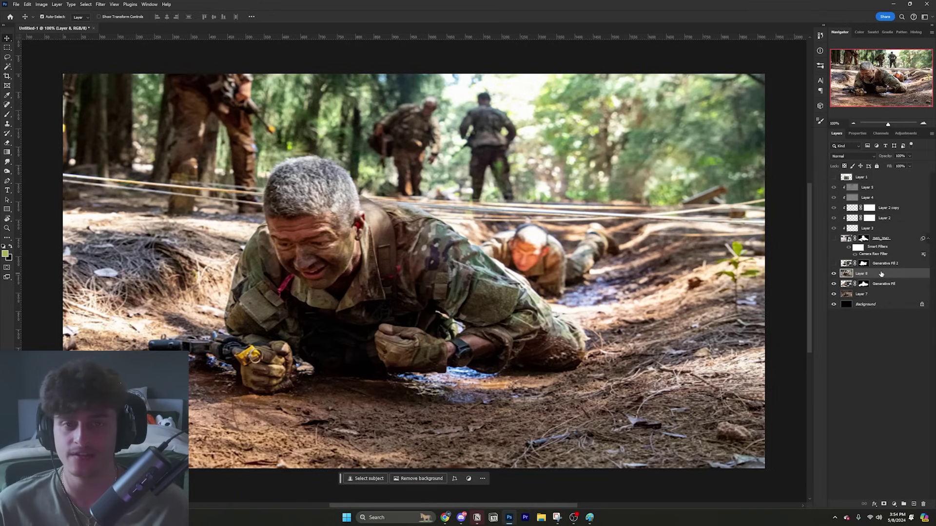
# Step: Show the Generative Fill 2 background layer and the cut-out subject layer
pyautogui.click(834, 263)
pyautogui.click(833, 239)
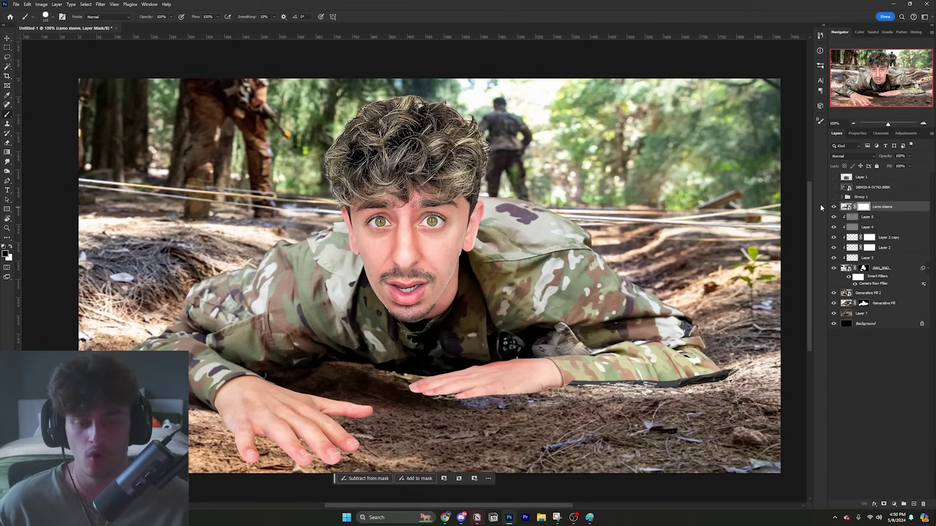
# Step: Paint black on the camo sleeve layer's mask to hide the dark strip along the sleeve's lower edge
pyautogui.moveTo(712, 392)
pyautogui.mouseDown()
pyautogui.moveTo(741, 384)
pyautogui.moveTo(709, 383)
pyautogui.moveTo(681, 400)
pyautogui.moveTo(710, 387)
pyautogui.moveTo(651, 394)
pyautogui.mouseUp()
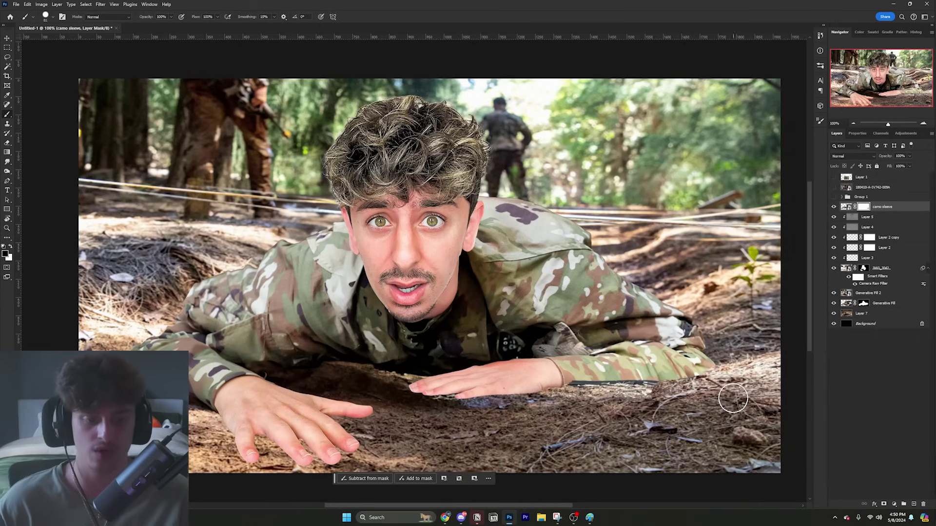
pyautogui.hotkey('ctrl', 'z')
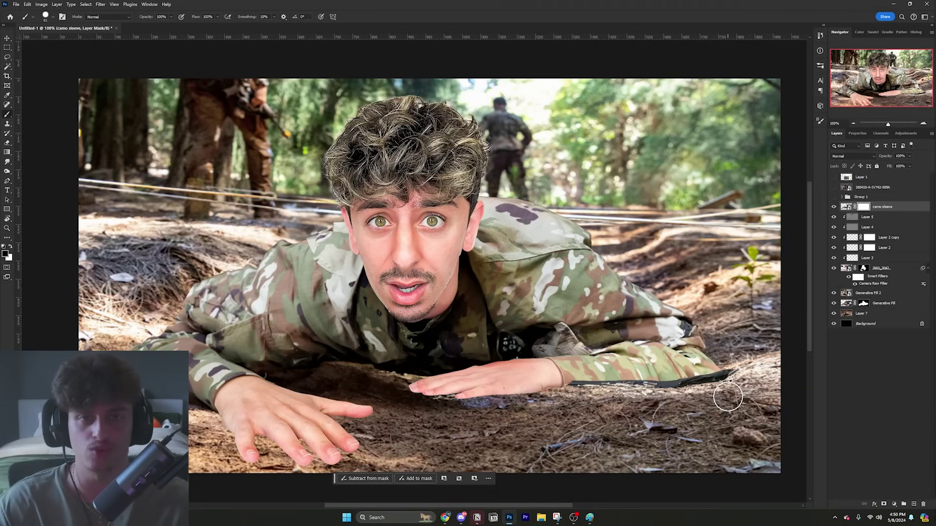
pyautogui.scroll(5, 727, 397)
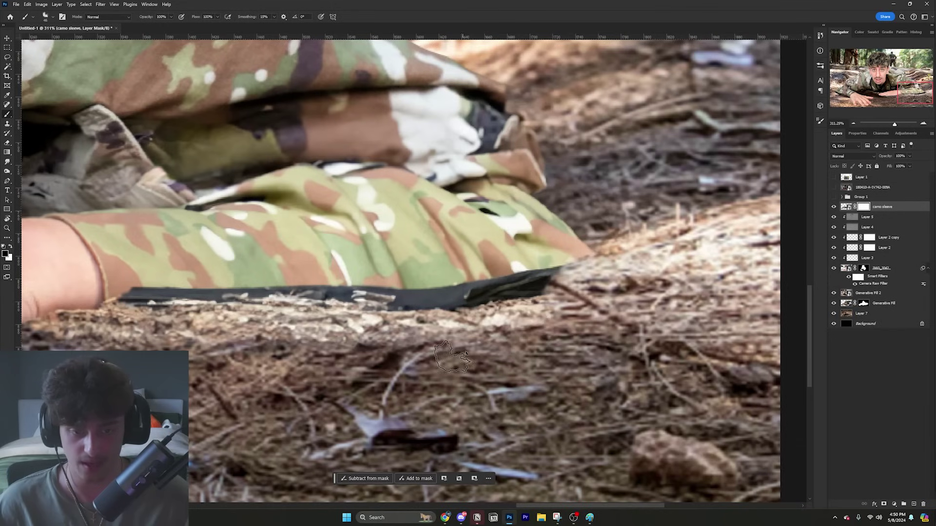
pyautogui.moveTo(507, 283)
pyautogui.mouseDown()
pyautogui.moveTo(466, 295)
pyautogui.moveTo(483, 304)
pyautogui.moveTo(521, 294)
pyautogui.moveTo(461, 329)
pyautogui.moveTo(439, 342)
pyautogui.mouseUp()
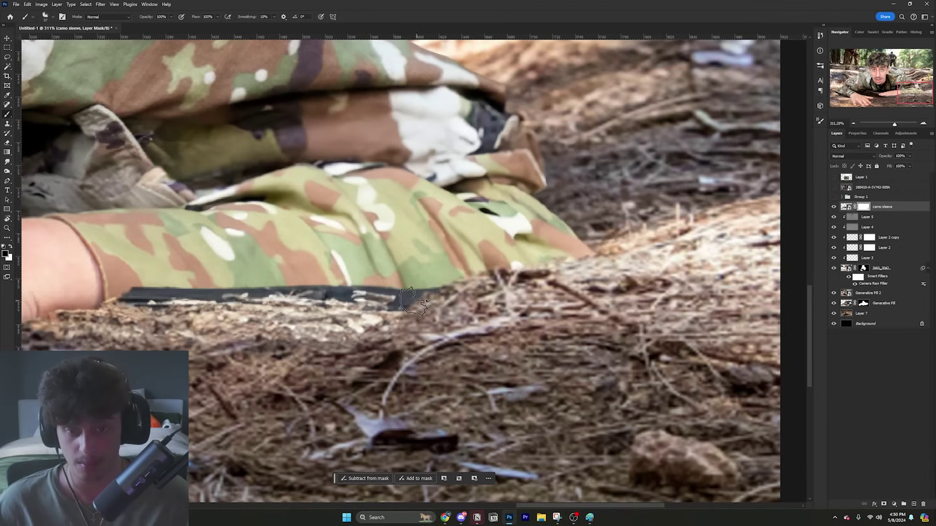
pyautogui.moveTo(412, 293)
pyautogui.mouseDown()
pyautogui.moveTo(390, 304)
pyautogui.moveTo(255, 298)
pyautogui.moveTo(293, 326)
pyautogui.moveTo(407, 344)
pyautogui.mouseUp()
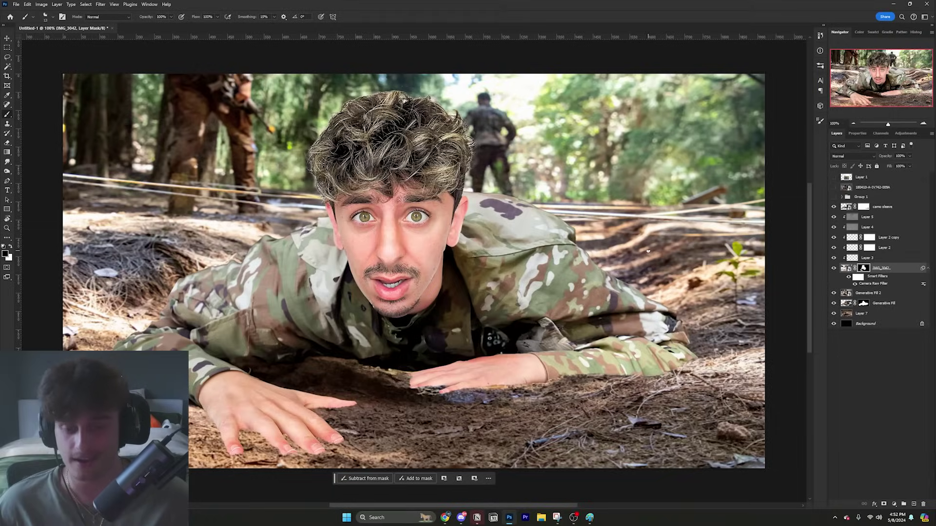
# Step: Inspect the subject mask's edges around the fingers of the outstretched hand
pyautogui.scroll(11, 268, 441)
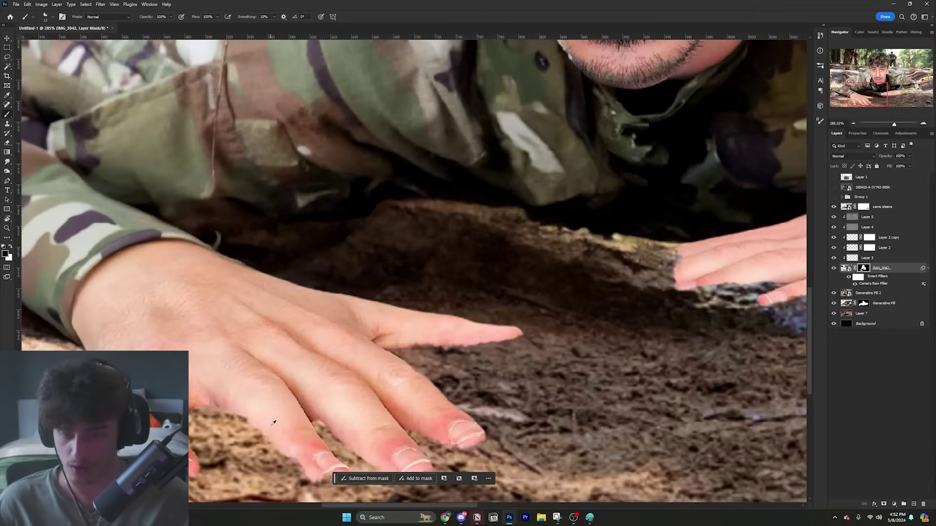
pyautogui.moveTo(273, 421); pyautogui.dragTo(384, 338)
pyautogui.scroll(3, 355, 355)
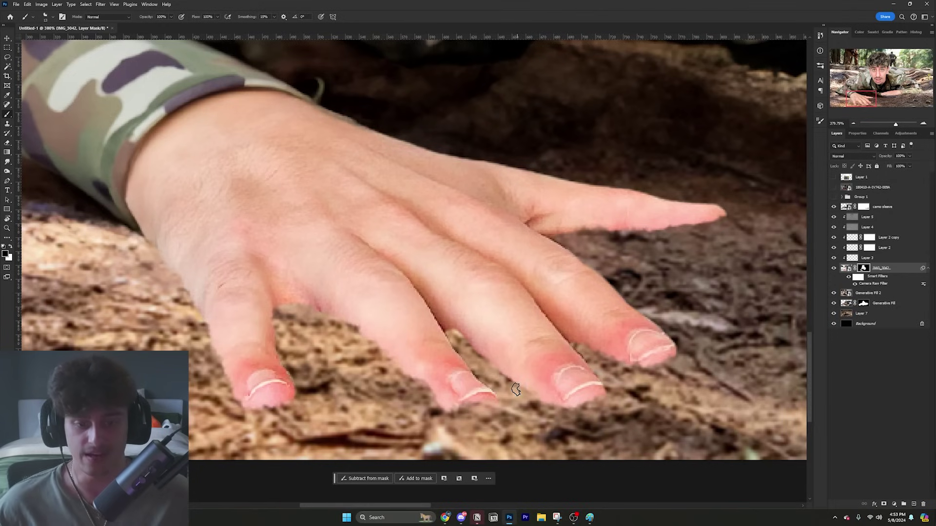
pyautogui.scroll(-5, 516, 389)
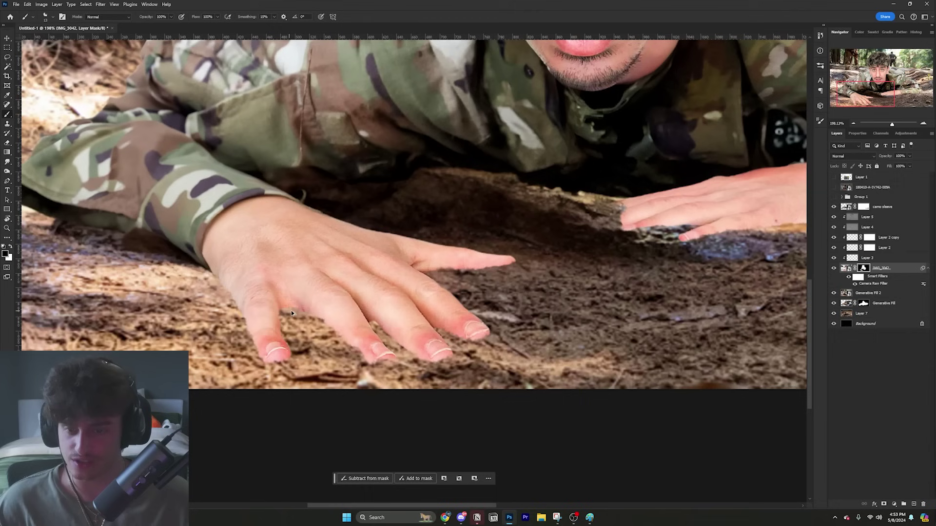
pyautogui.scroll(-3, 480, 364)
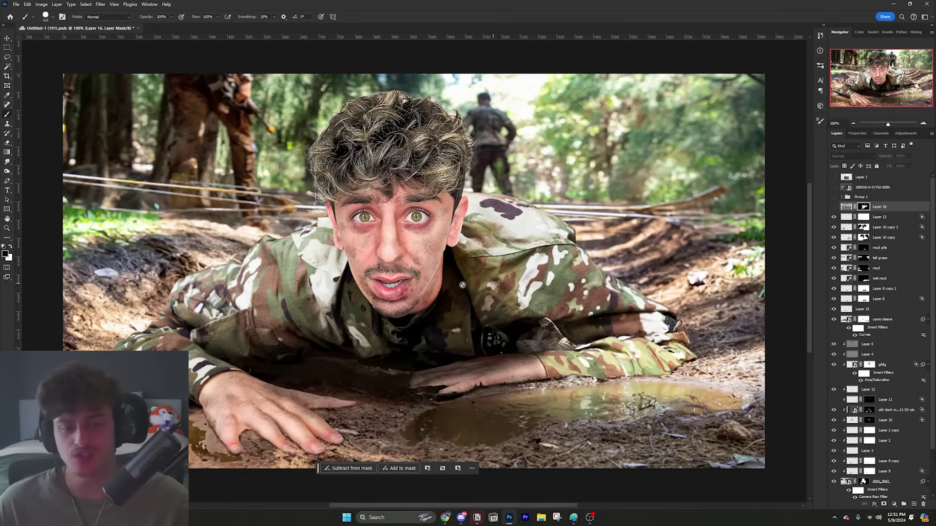
# Step: Inspect the dirt texture on the camouflage jacket's shoulder and upper sleeve up close
pyautogui.scroll(5, 466, 284)
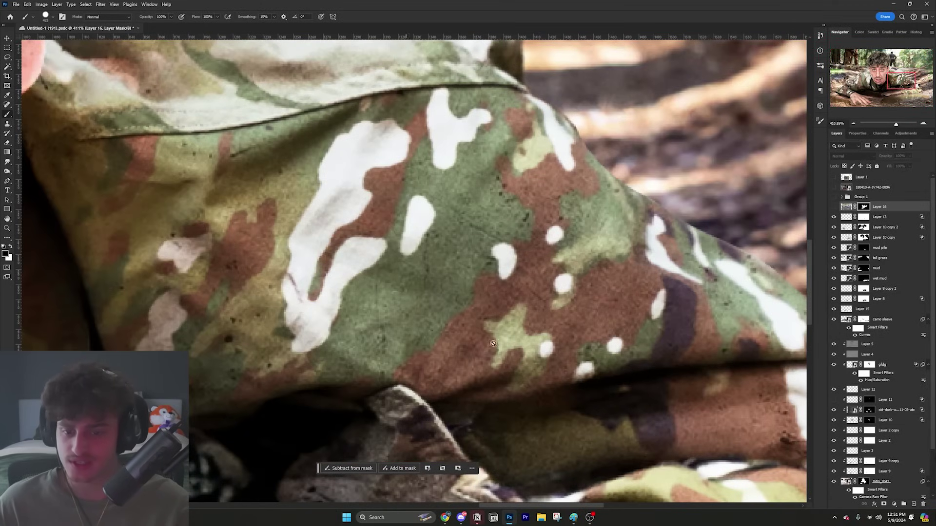
pyautogui.scroll(-5, 385, 279)
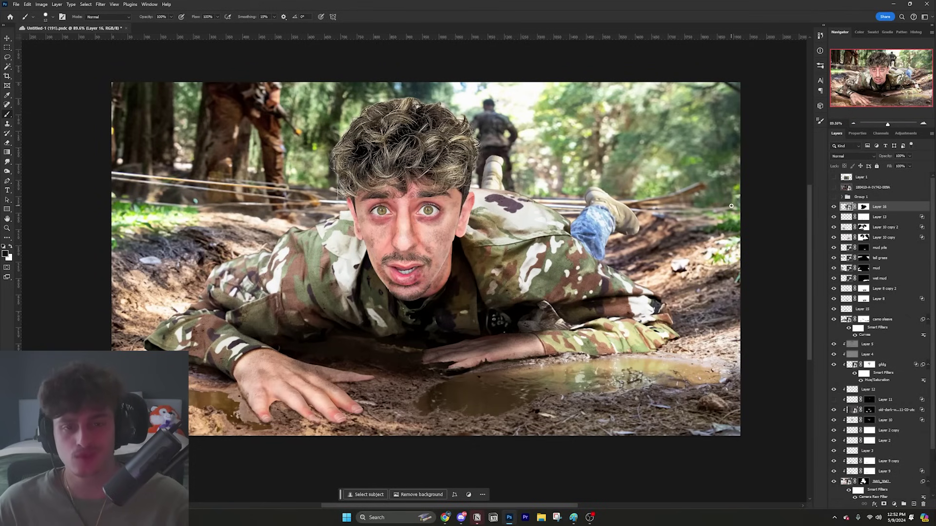
# Step: Inspect the blue-jeans leg and tan boot behind the camouflage jacket up close
pyautogui.scroll(3, 639, 201)
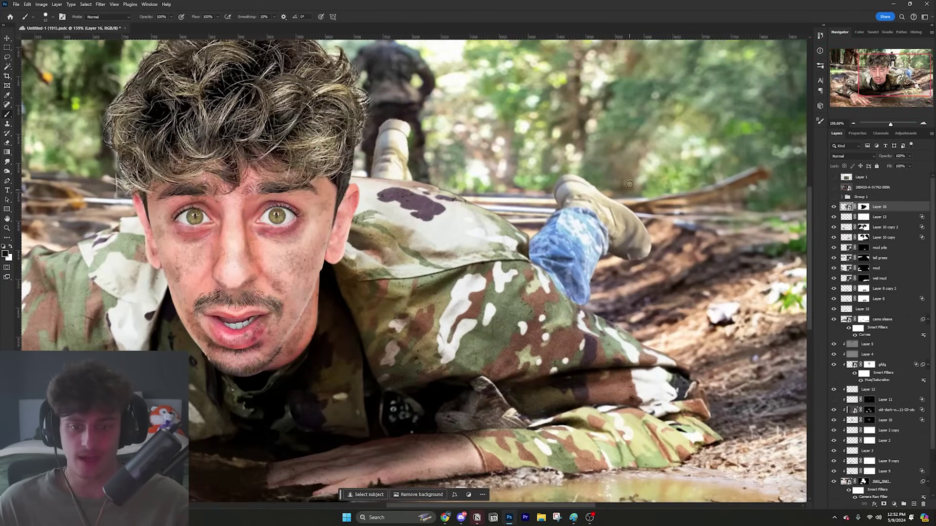
pyautogui.scroll(-3, 522, 235)
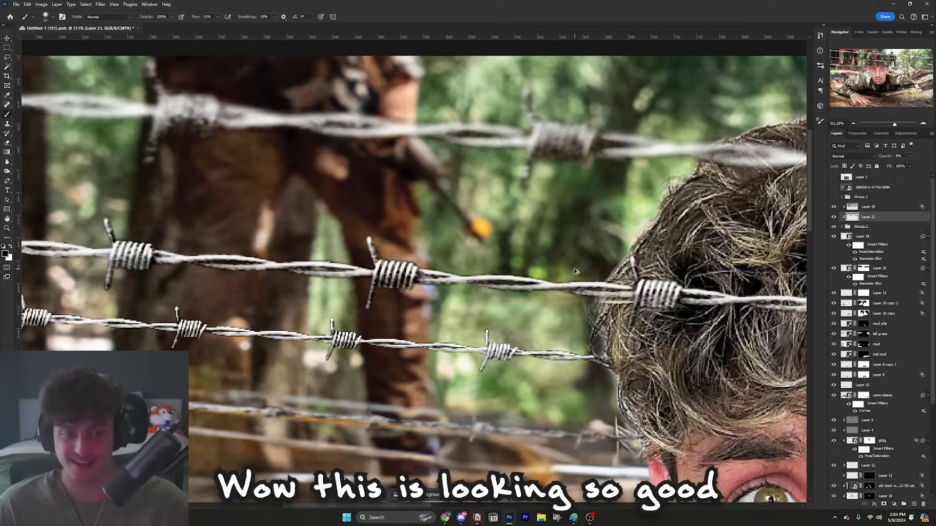
# Step: Review how the barbed wire strands sit across the subject's hair and the whole crawling scene
pyautogui.scroll(-5, 575, 271)
pyautogui.moveTo(640, 309); pyautogui.dragTo(458, 236)
pyautogui.scroll(-4, 457, 236)
pyautogui.moveTo(546, 273); pyautogui.dragTo(454, 230)
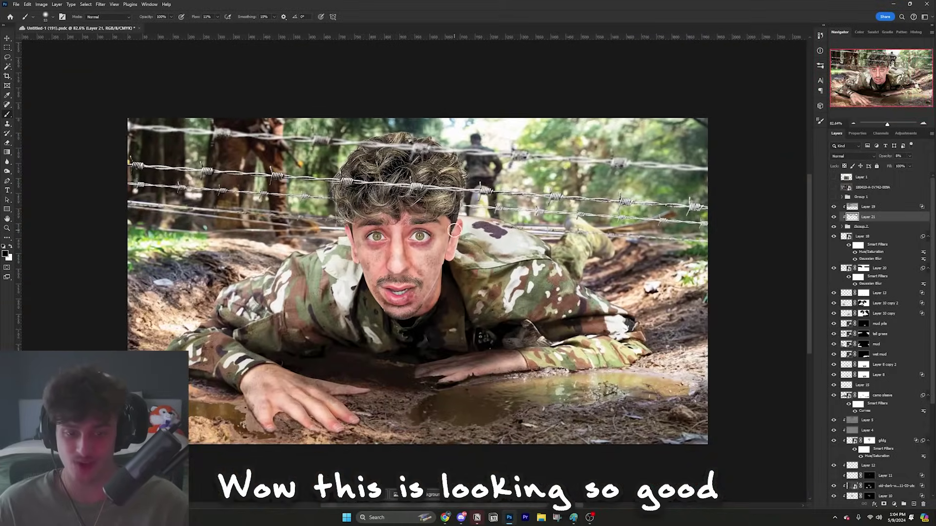
pyautogui.scroll(2, 454, 230)
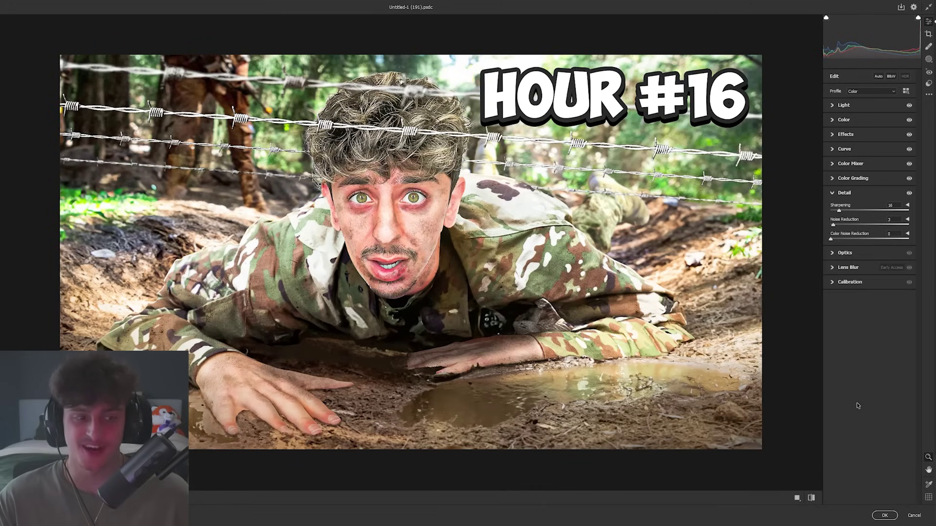
# Step: Compare the Camera Raw adjustments with the default settings and apply the filter with sharpening 16 and noise reduction 3
pyautogui.click(810, 498)
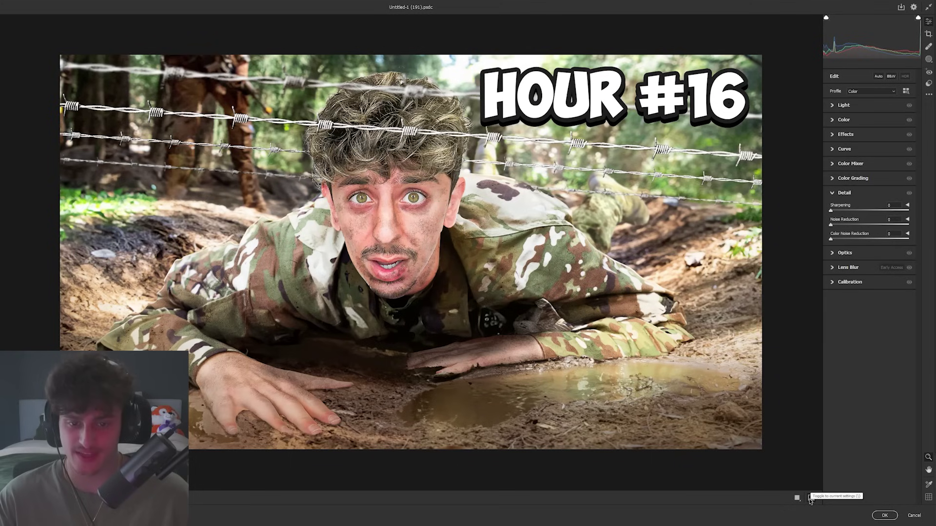
pyautogui.click(810, 498)
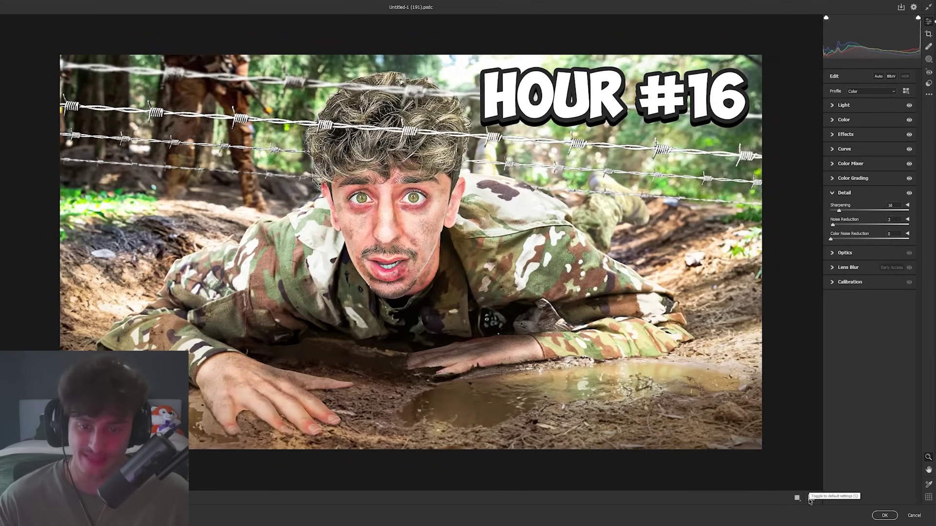
pyautogui.click(884, 516)
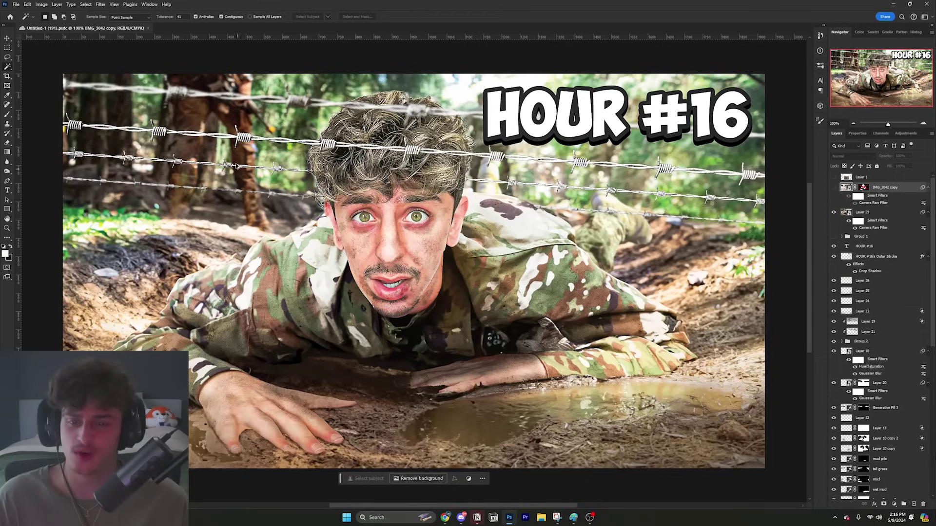
# Step: Inspect the blurred foreground barbed wire strand in front of the background soldier up close
pyautogui.scroll(5, 610, 149)
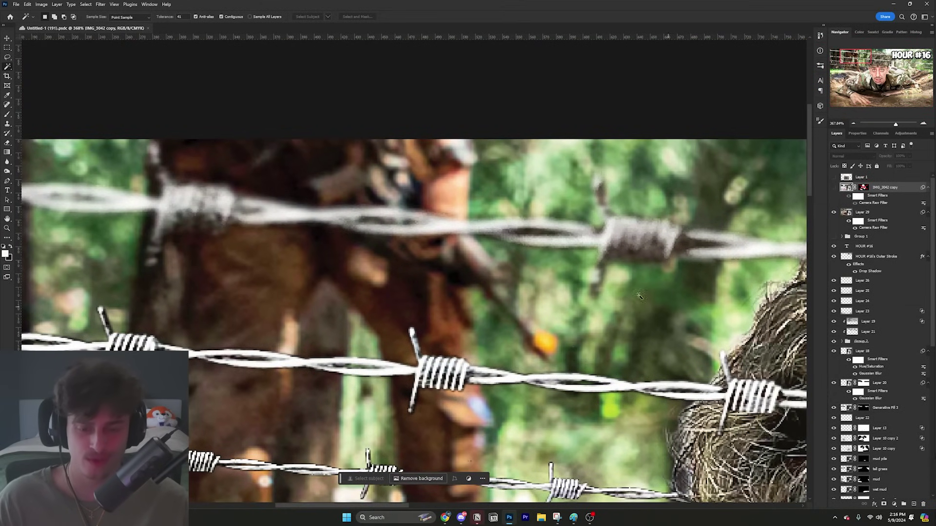
pyautogui.scroll(-5, 609, 149)
pyautogui.scroll(-2, 733, 166)
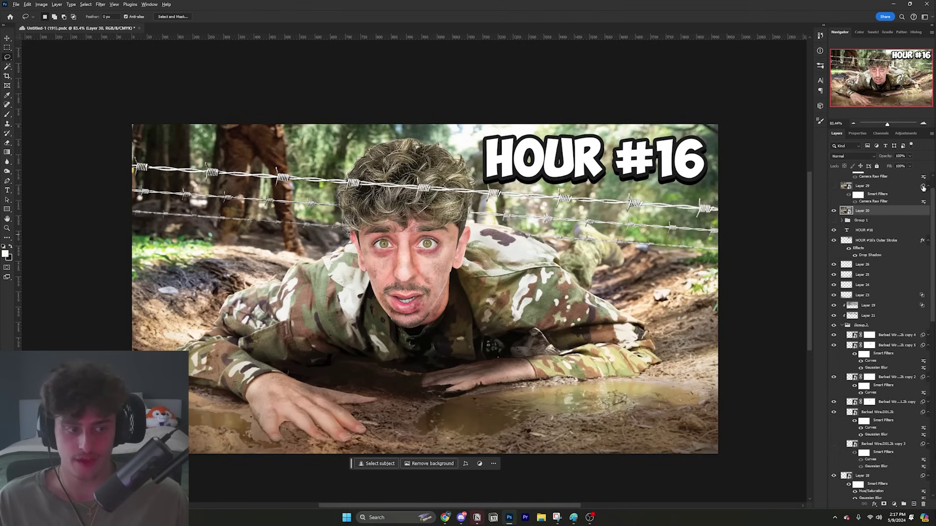
# Step: Select the hidden Layer 29 and review the full composition with the barbed wire and HOUR #16 title
pyautogui.click(915, 204)
pyautogui.hotkey('ctrl', '0')
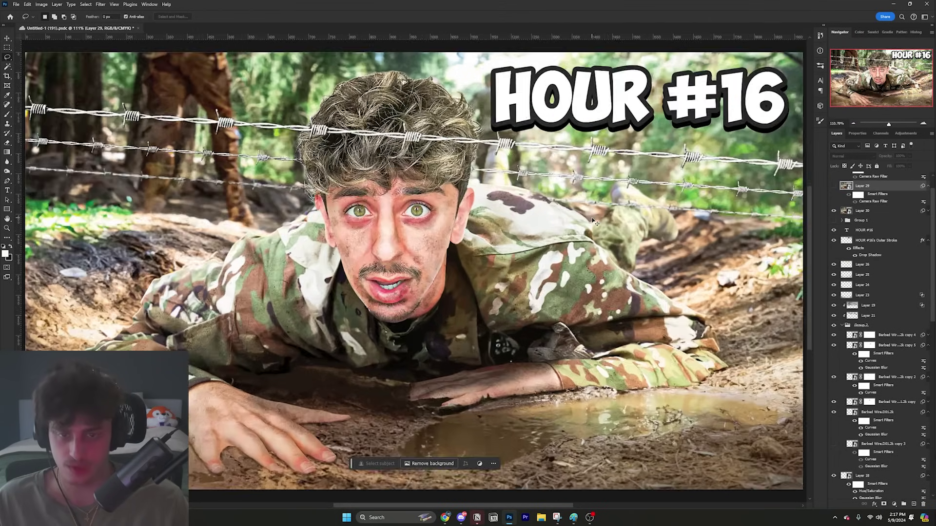
pyautogui.hotkey('ctrl', '1')
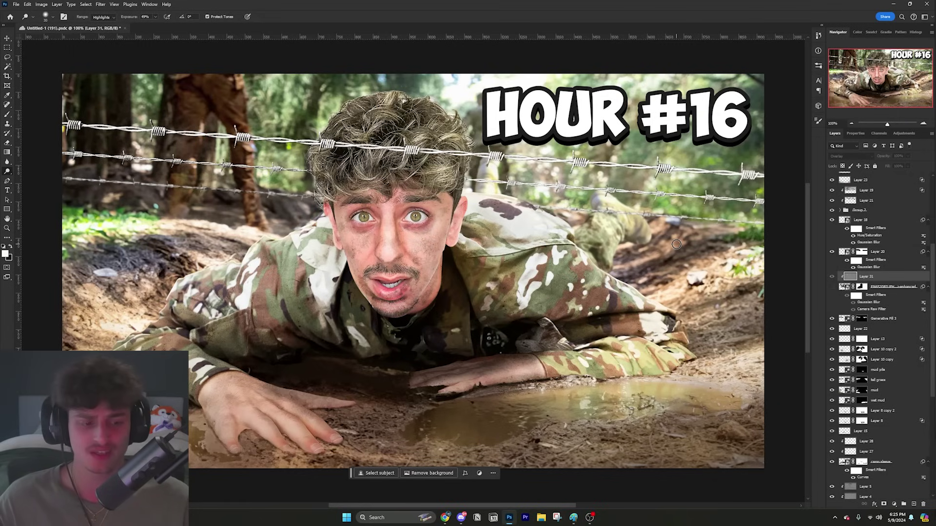
# Step: Add a new empty layer above Layer 31 for brush painting, undoing the trial stroke
pyautogui.click(7, 114)
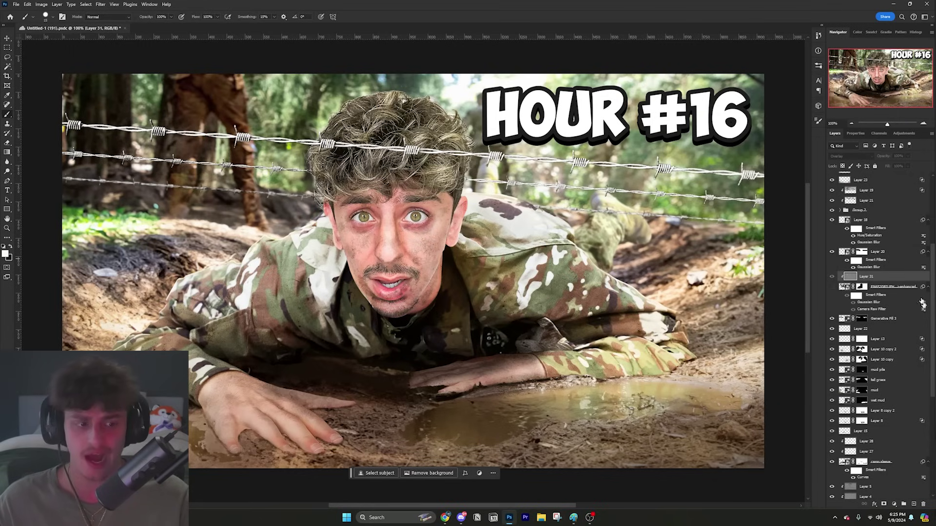
pyautogui.hotkey('ctrl', 'shift', 'alt', 'n')
pyautogui.moveTo(225, 122); pyautogui.dragTo(162, 107)
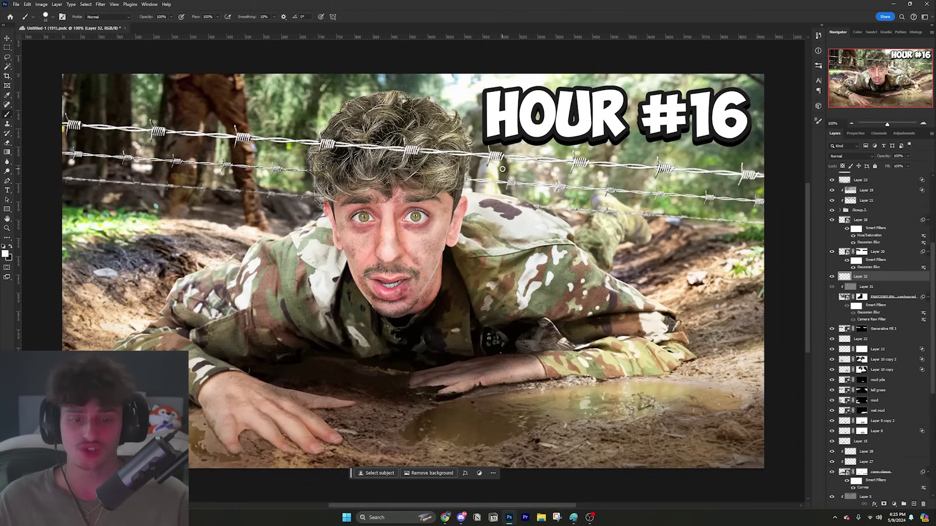
pyautogui.hotkey('ctrl', 'z')
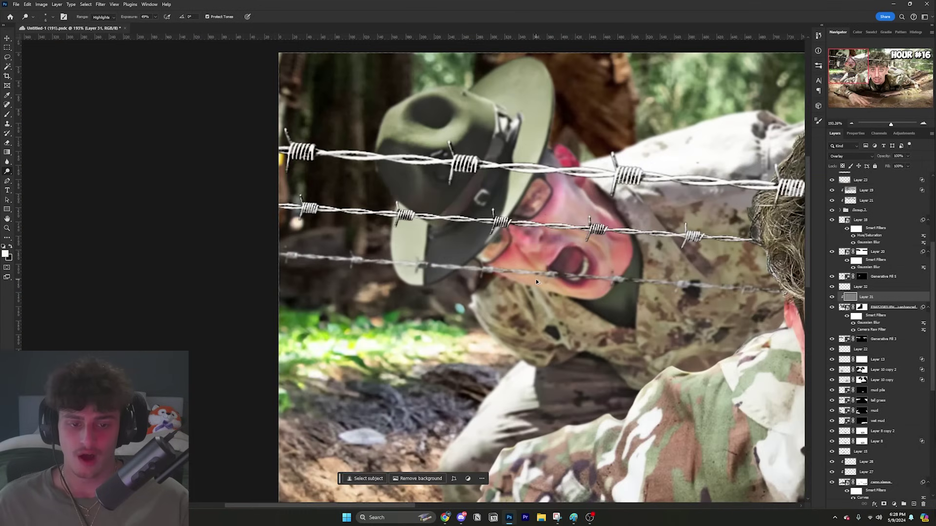
# Step: Review how the shouting drill instructor behind the barbed wire fits into the whole composition
pyautogui.scroll(-3, 504, 305)
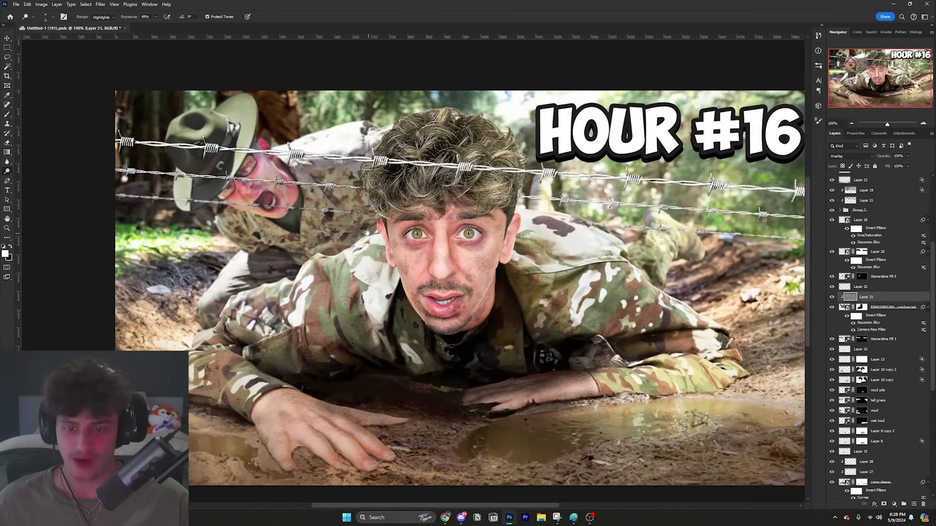
pyautogui.hotkey('ctrl', '0')
pyautogui.hotkey('ctrl', '-')
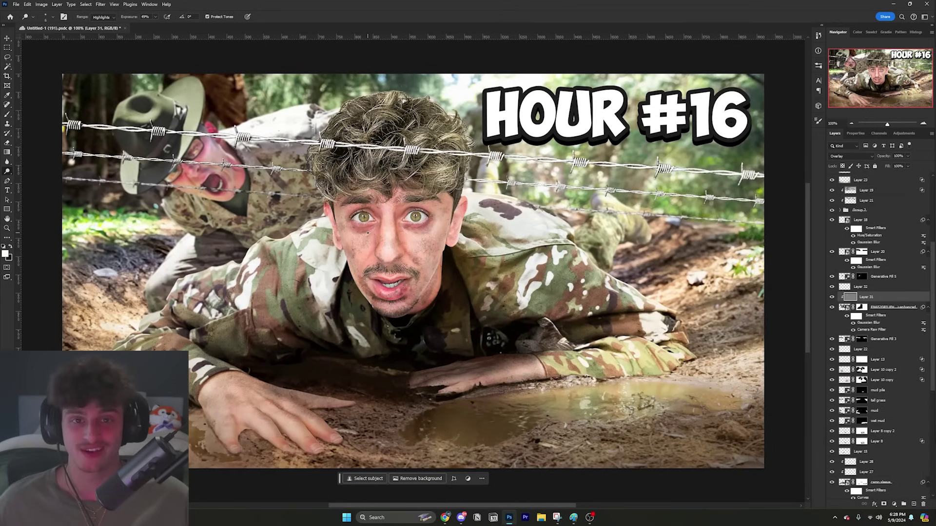
pyautogui.hotkey('ctrl', 'shift', 'alt', 'n')
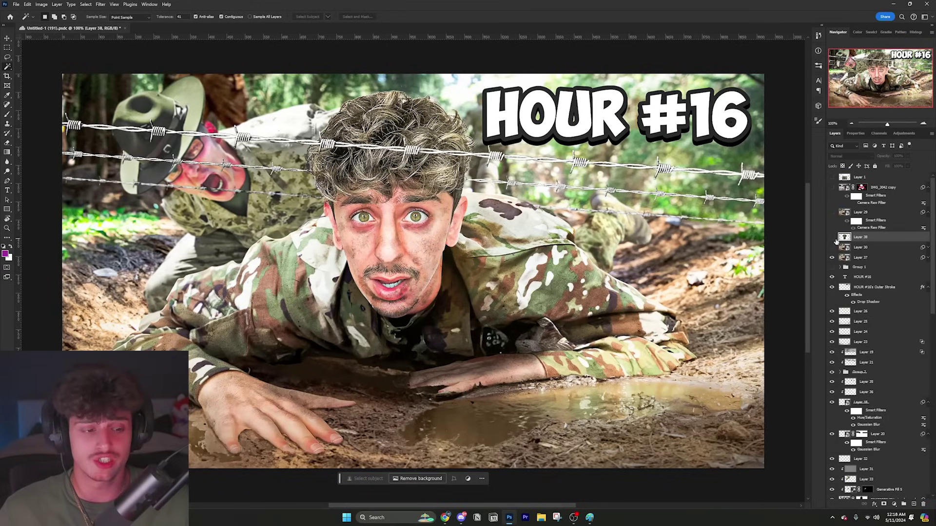
# Step: Toggle the visibility of the green T-shirt layer to view the shirt image over the composition
pyautogui.click(832, 238)
pyautogui.click(832, 238)
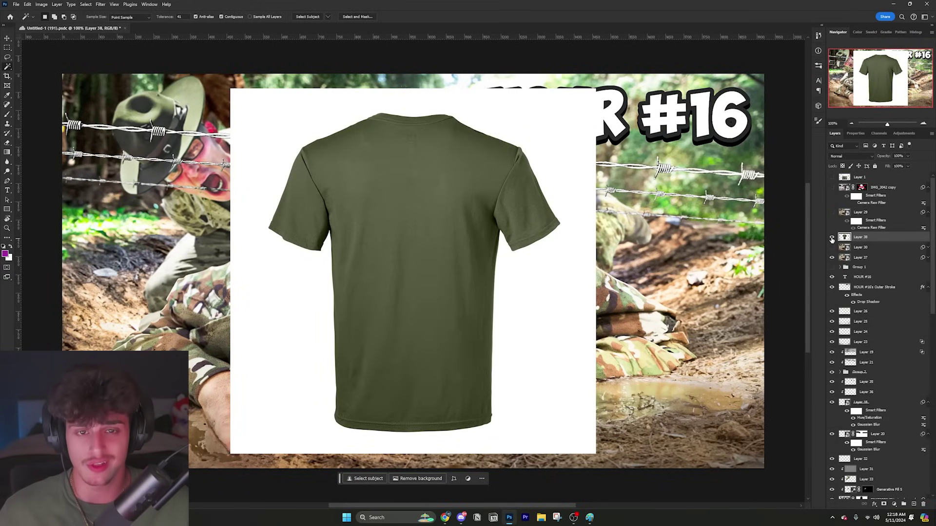